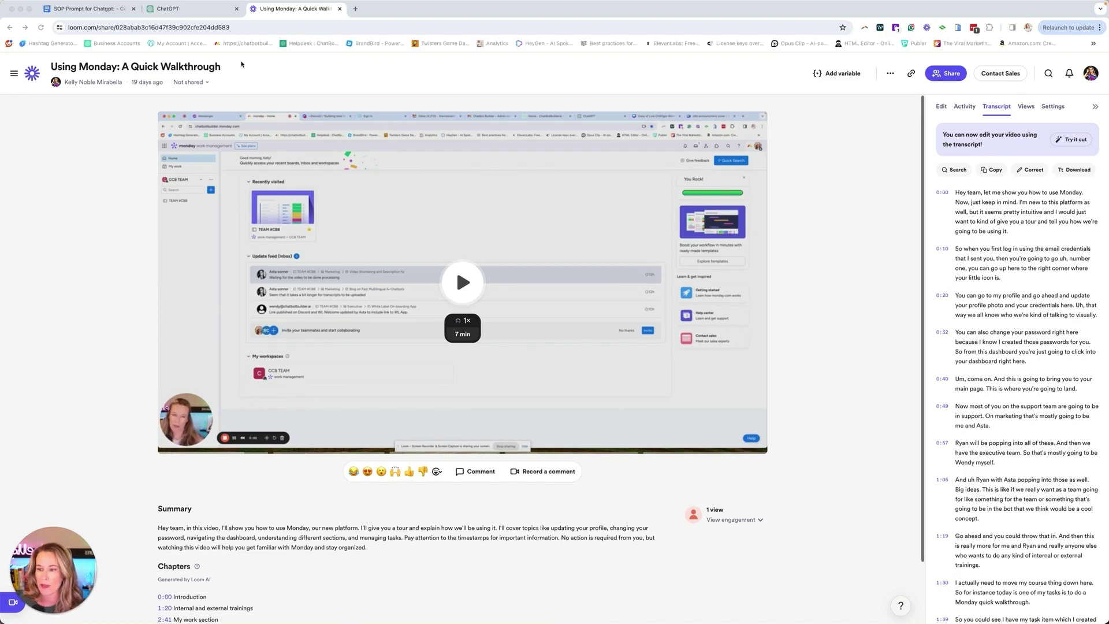
Switch from the Loom video to the 'SOP Prompt for Chatgpt' Google Doc
click(87, 9)
Copy the full SOP prompt and template text from the doc, then move to a new ChatGPT chat
click(716, 391)
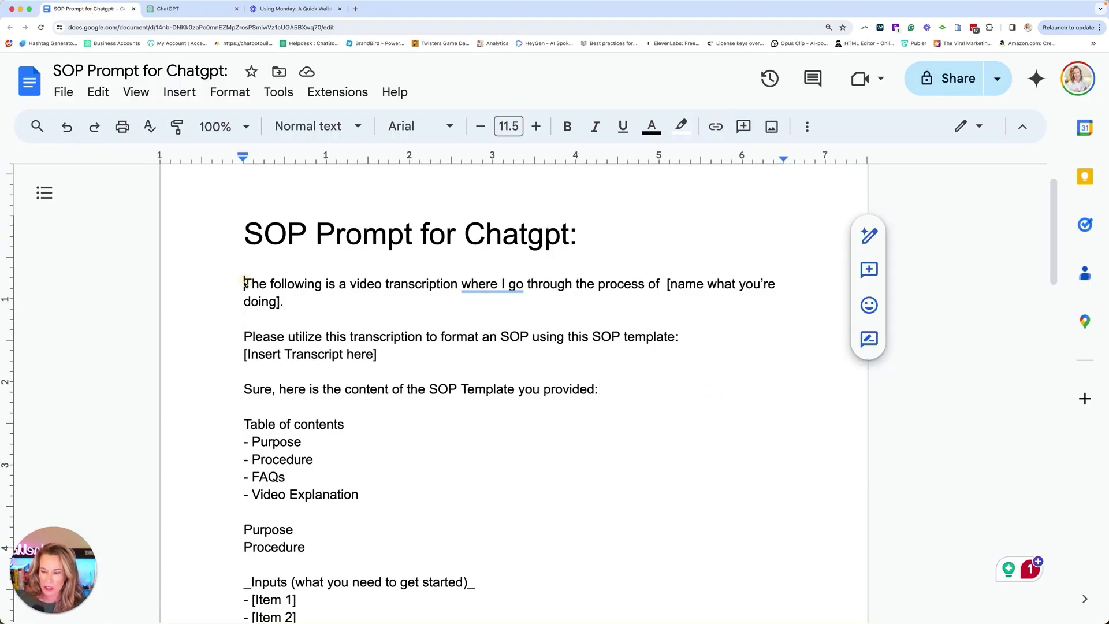
drag(241, 283, 582, 609)
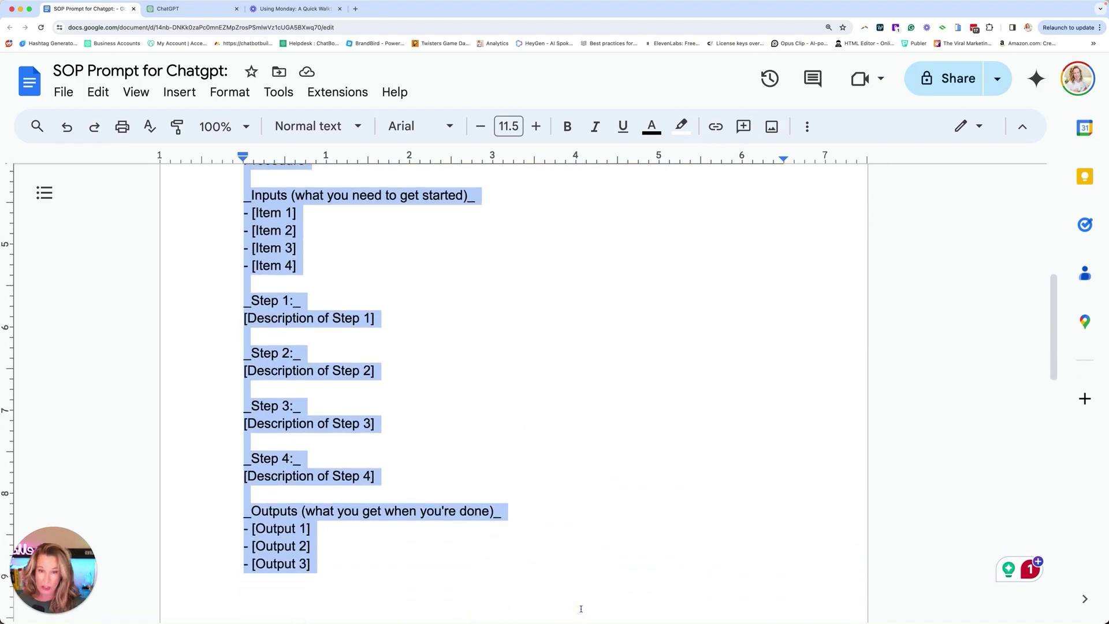
click(173, 9)
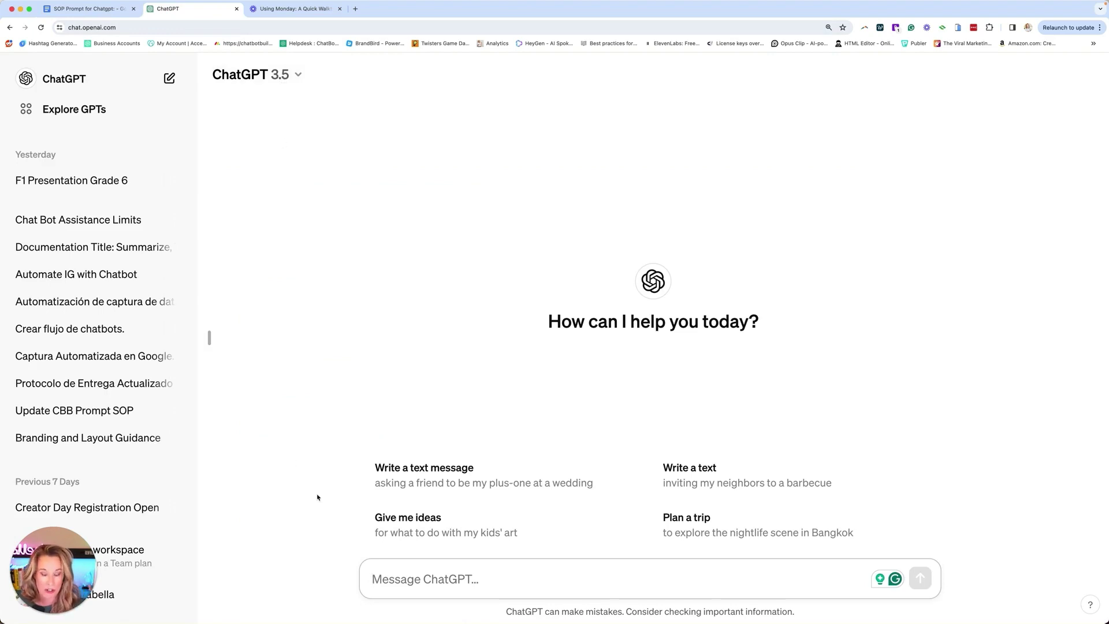
Paste the SOP prompt and replace the process placeholder with 'Using Monday for our task management'
key(super+v)
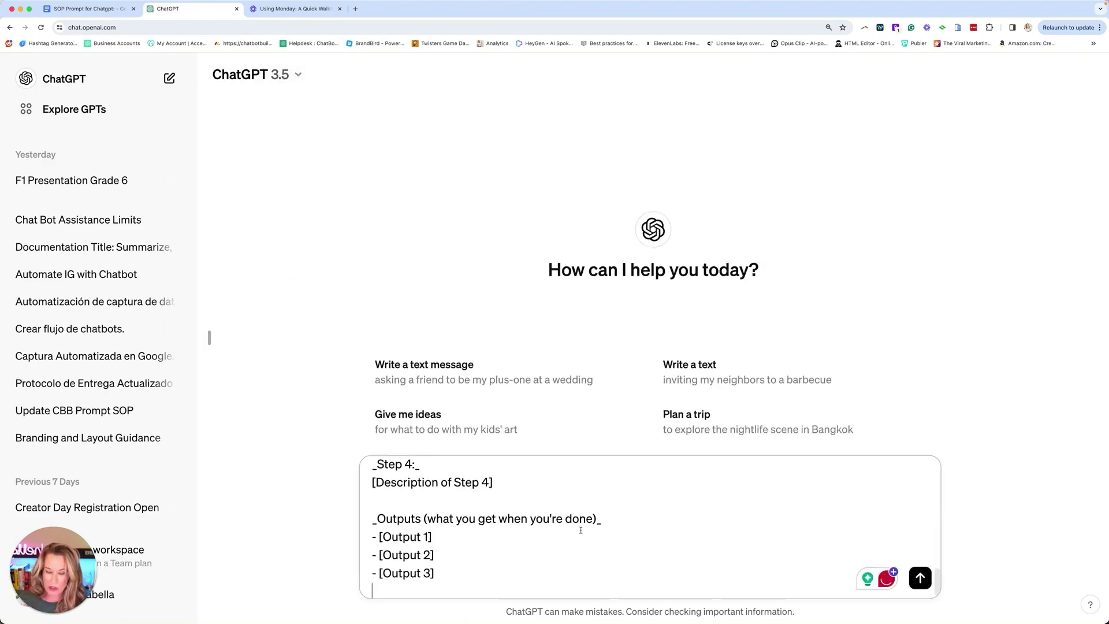
scroll(581, 529, up, 10)
scroll(580, 530, up, 5)
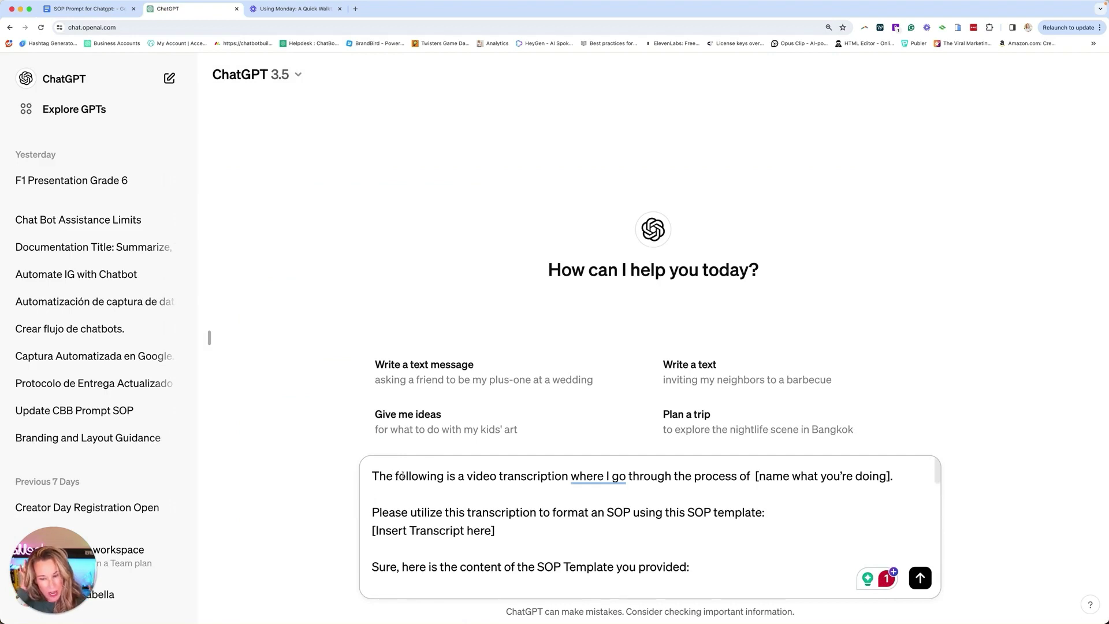
mouse_move(589, 475)
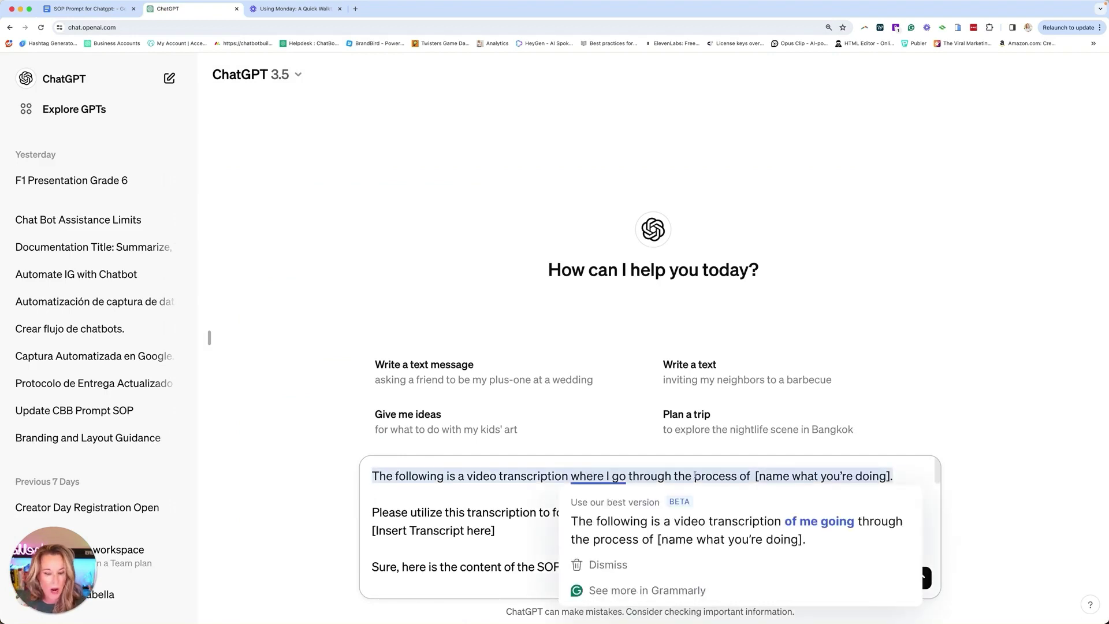
drag(894, 476, 756, 476)
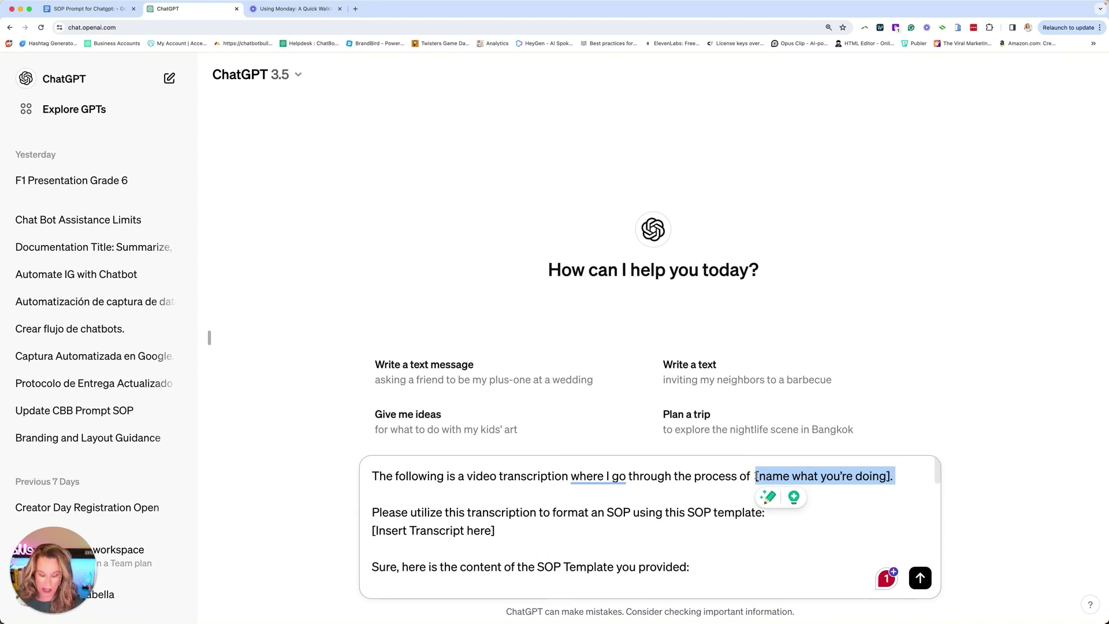
text(Using Mon)
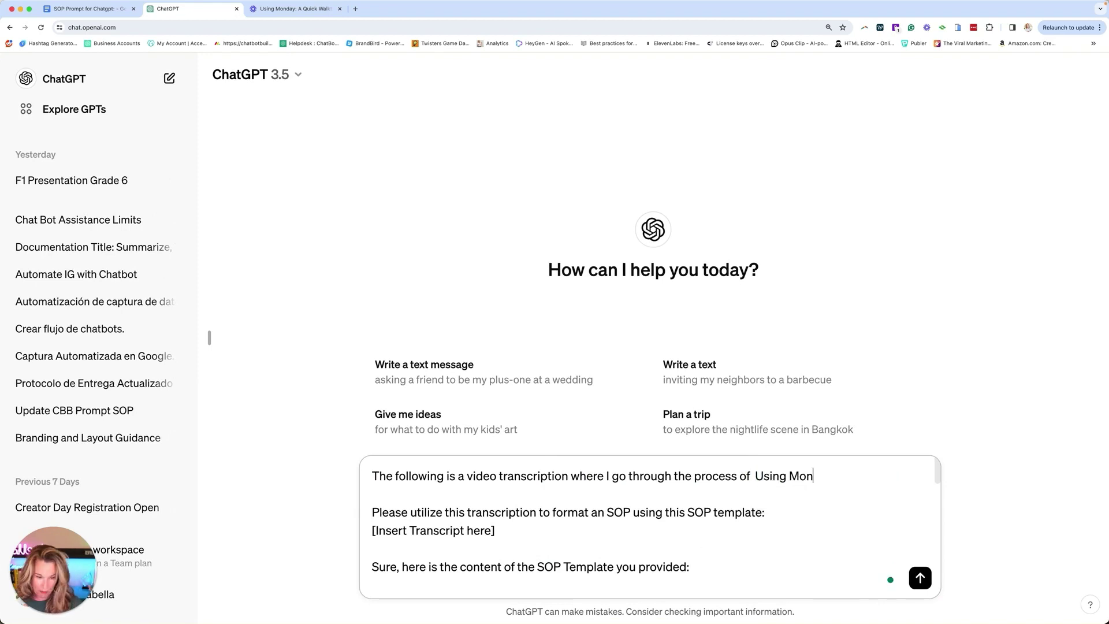
text(day for our task management)
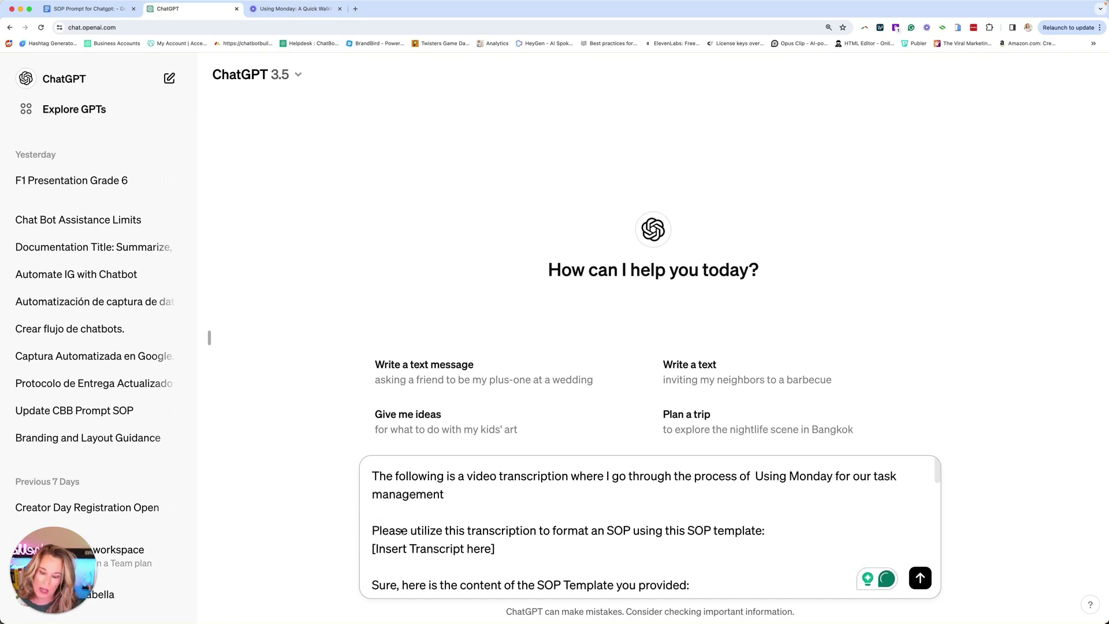
click(401, 530)
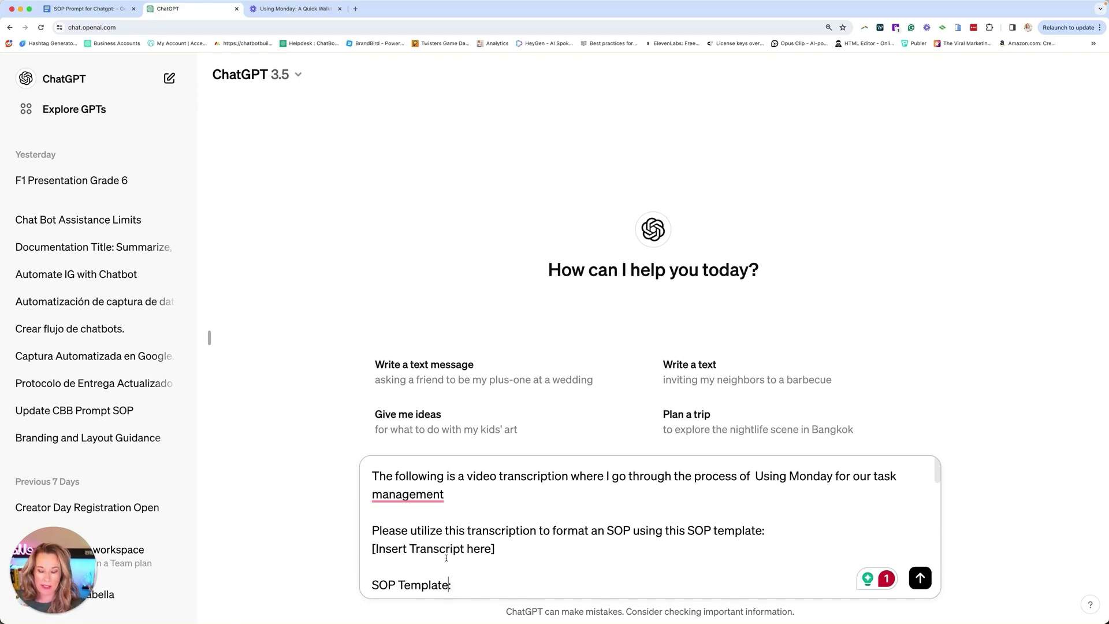
Add a blank line after the 'SOP Template:' heading and review the prompt text
key(super+v)
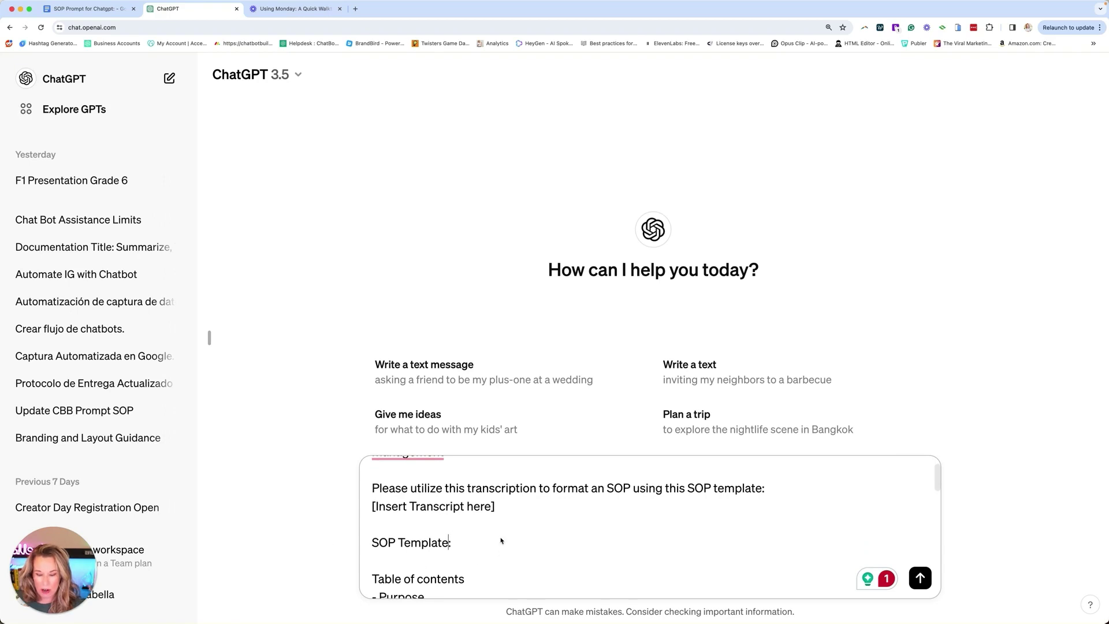
scroll(476, 529, down, 2)
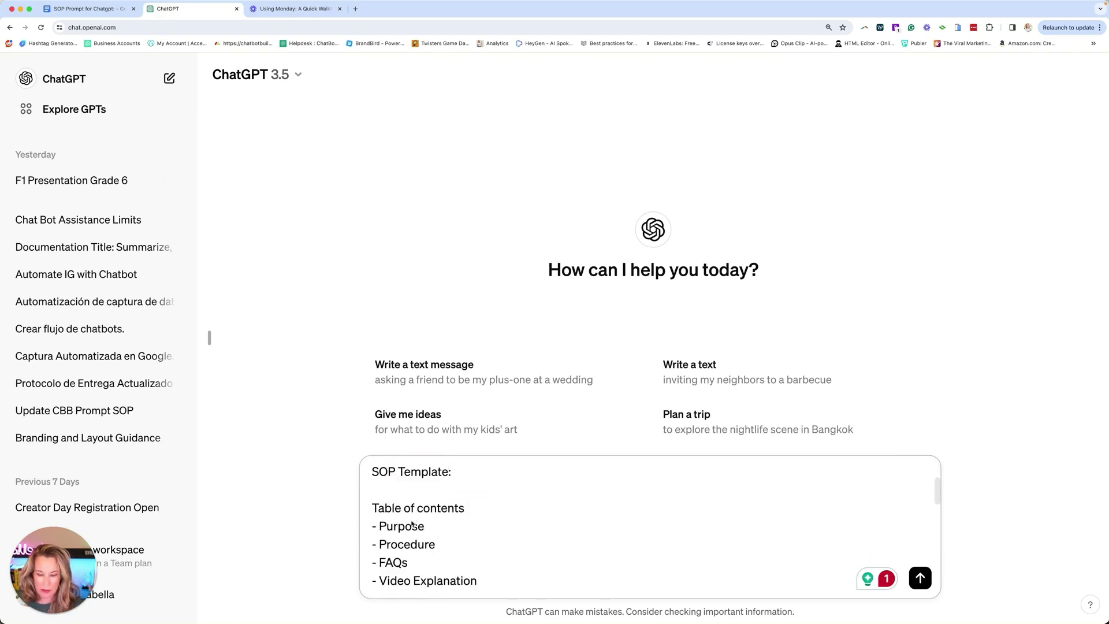
scroll(412, 526, down, 1)
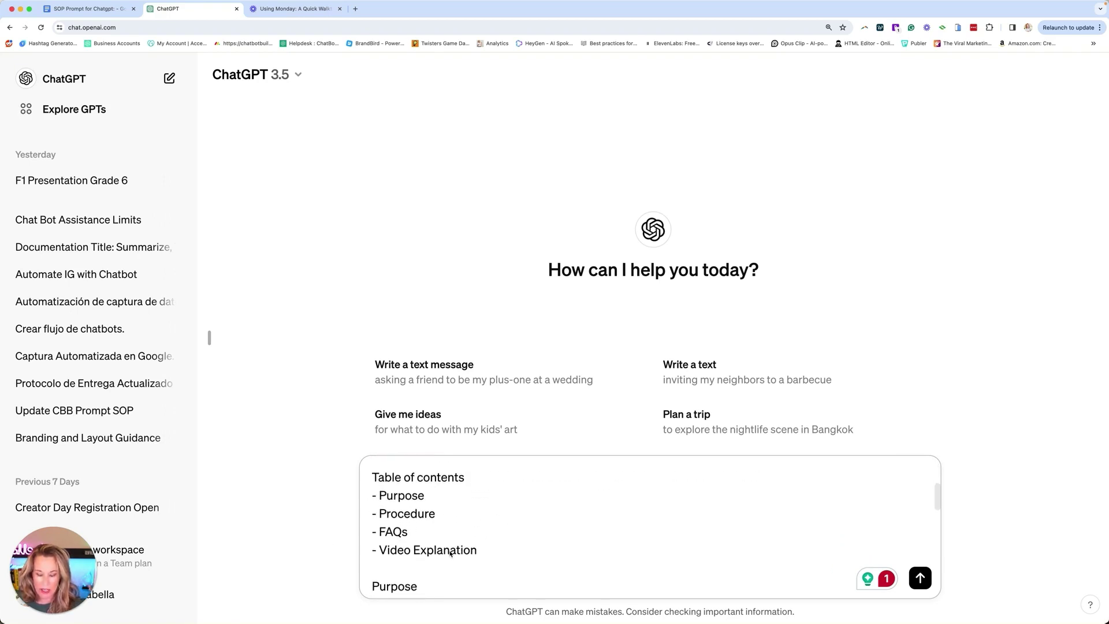
scroll(451, 553, down, 4)
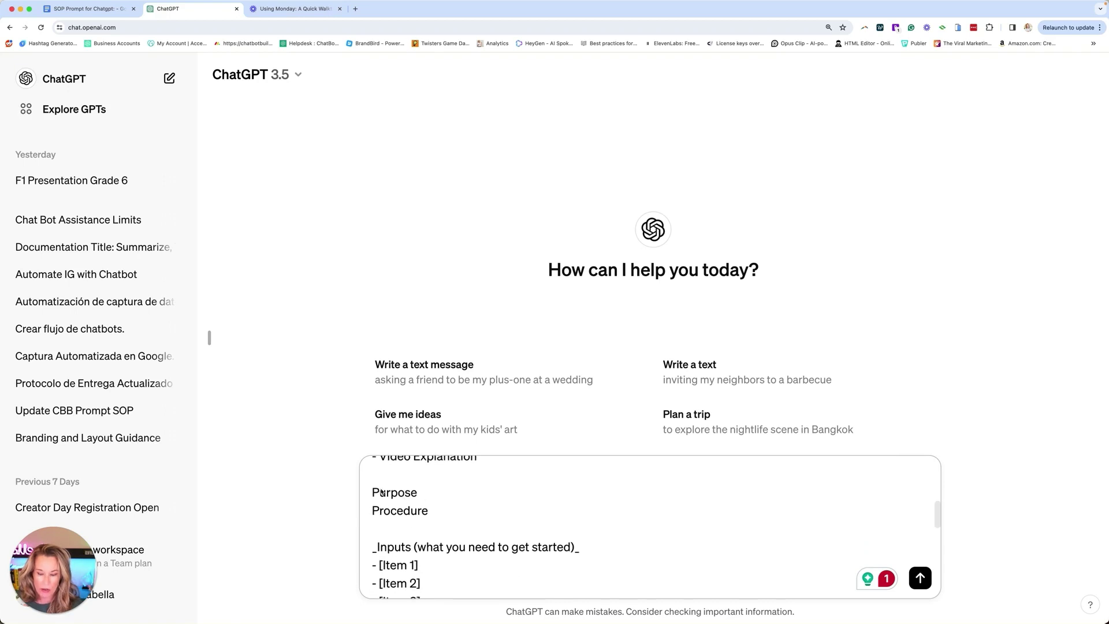
scroll(412, 553, down, 1)
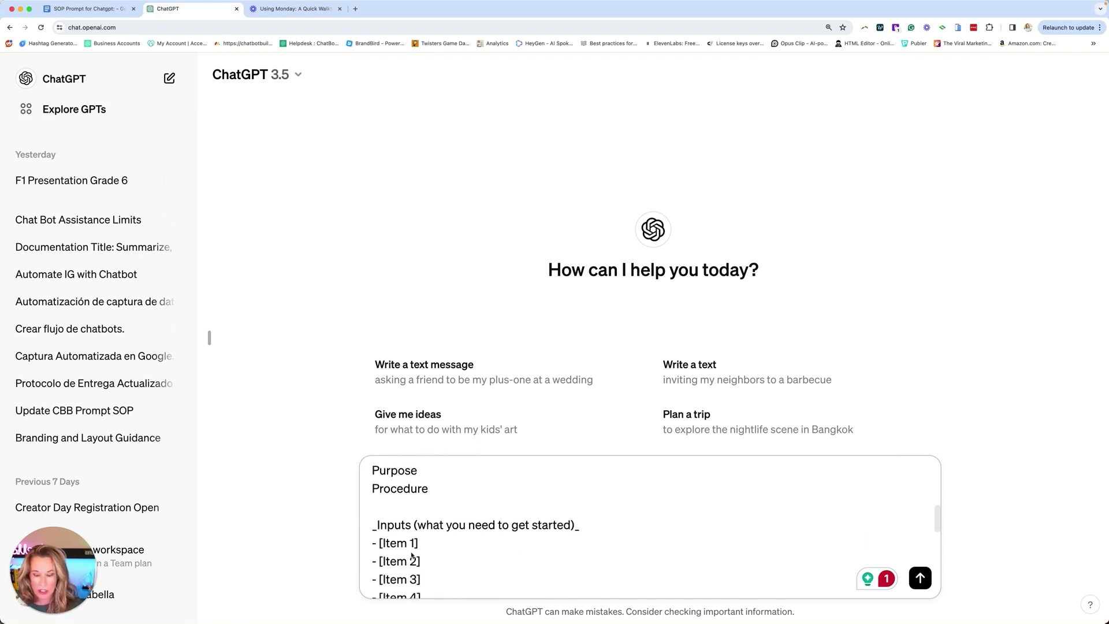
scroll(412, 553, down, 1)
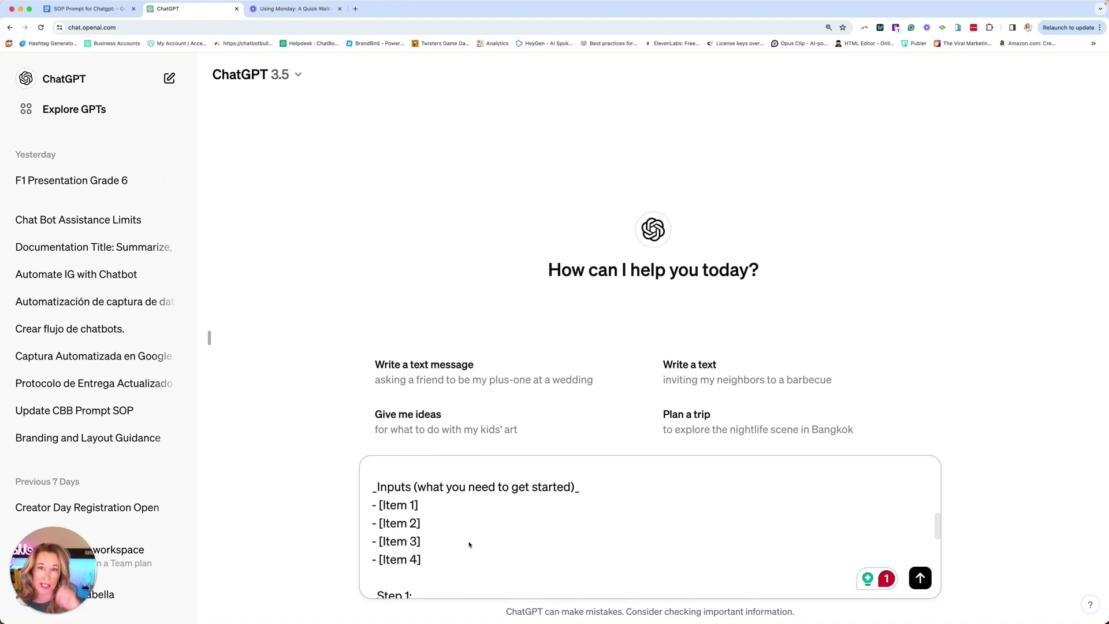
scroll(469, 544, down, 10)
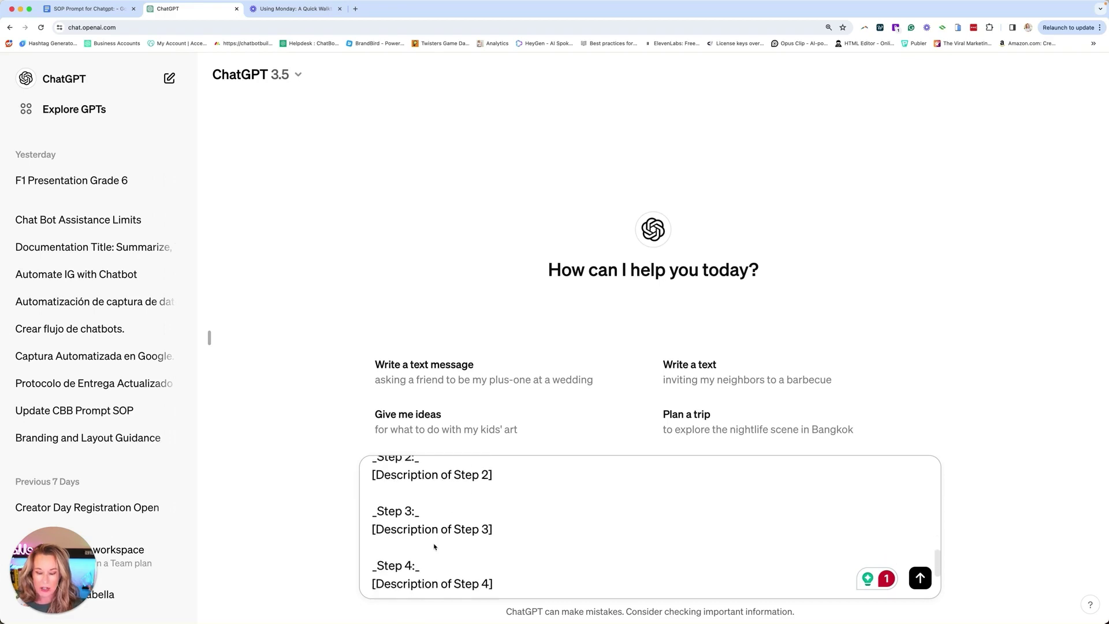
scroll(436, 553, down, 2)
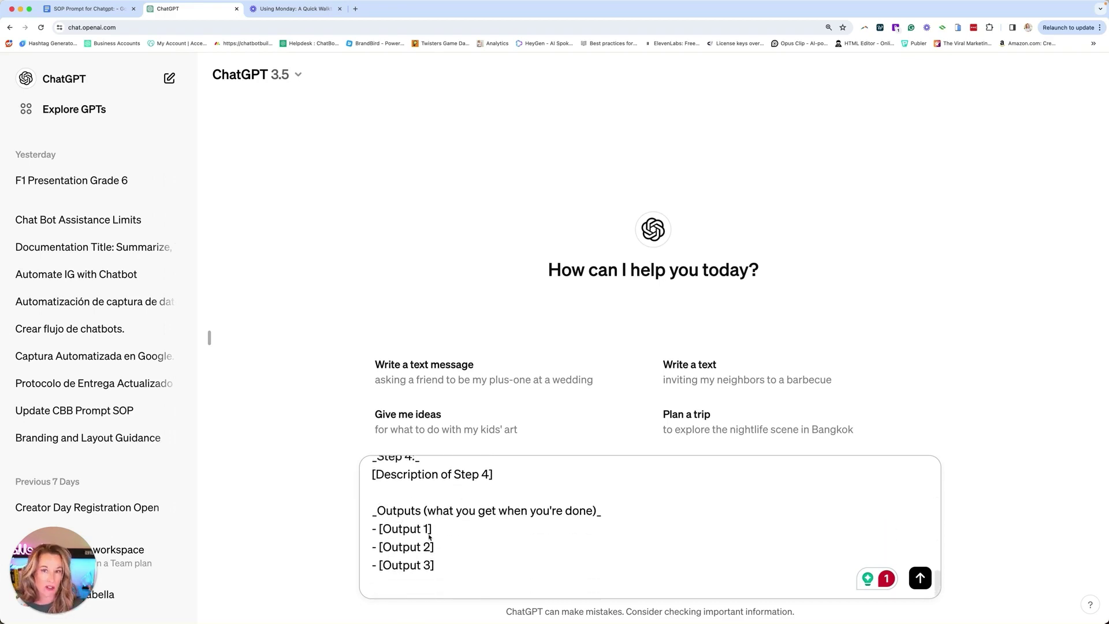
Copy the full transcript from the Loom 'Using Monday: A Quick Walkthrough' page
scroll(453, 527, up, 15)
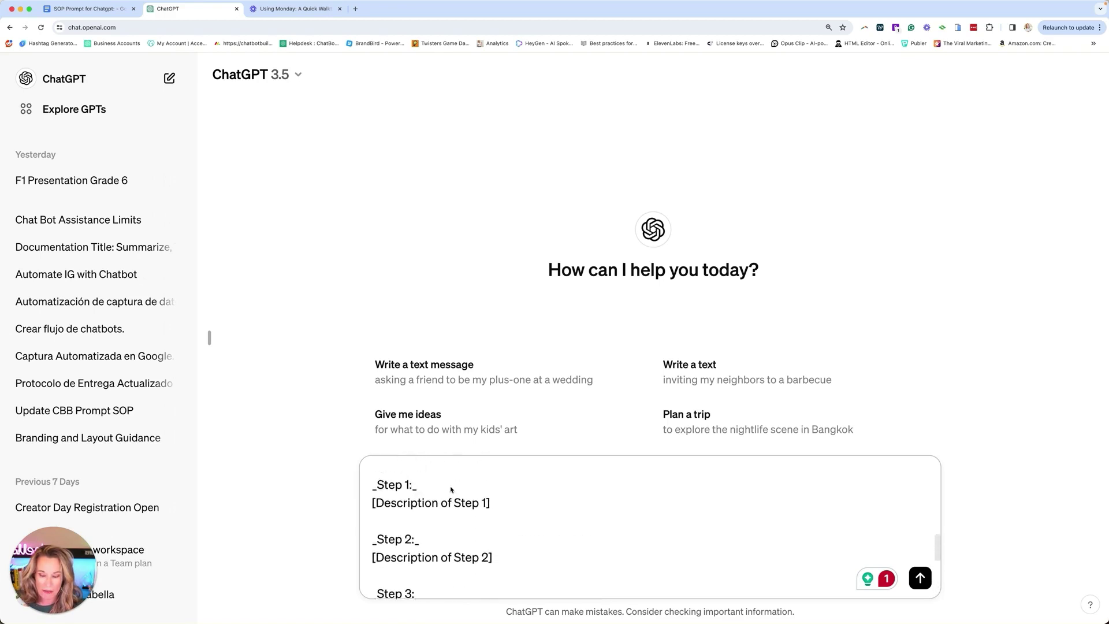
scroll(449, 497, up, 1)
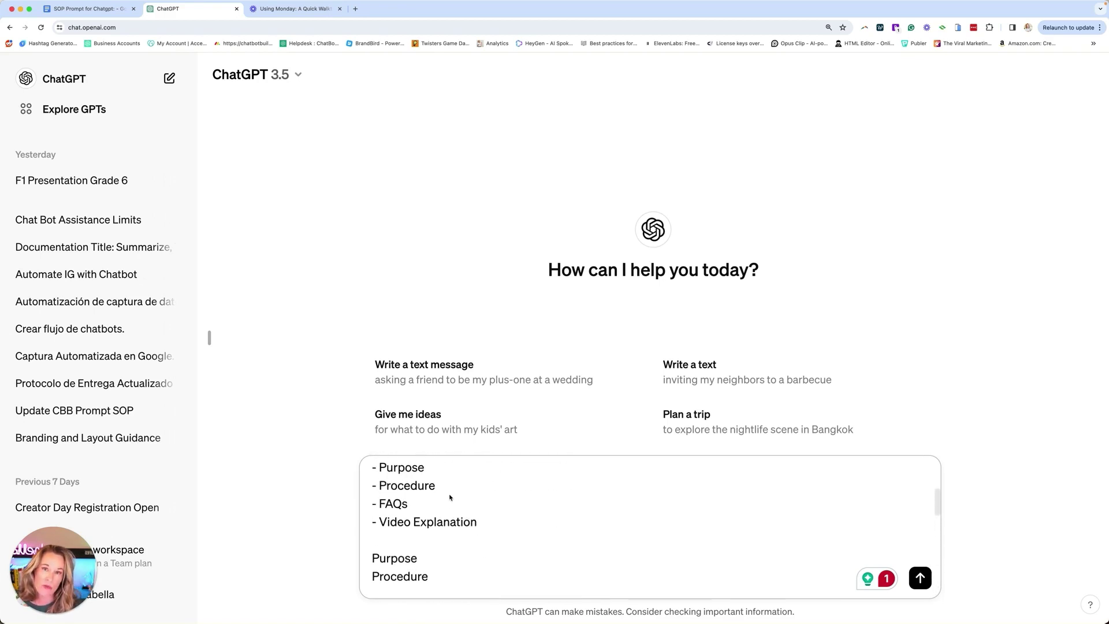
scroll(450, 496, up, 3)
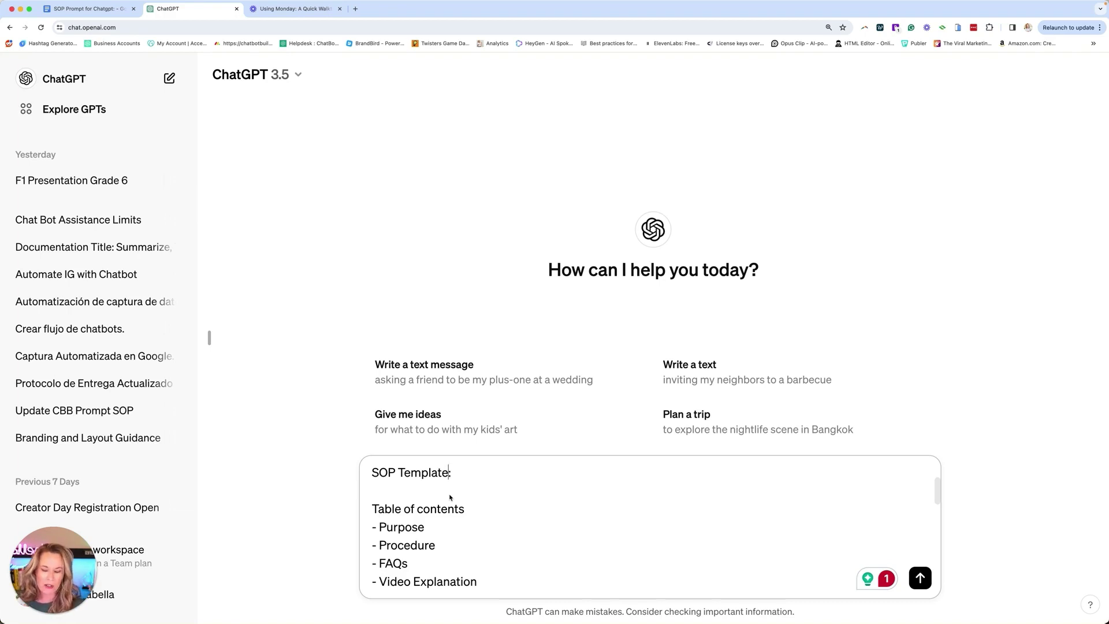
scroll(555, 514, up, 5)
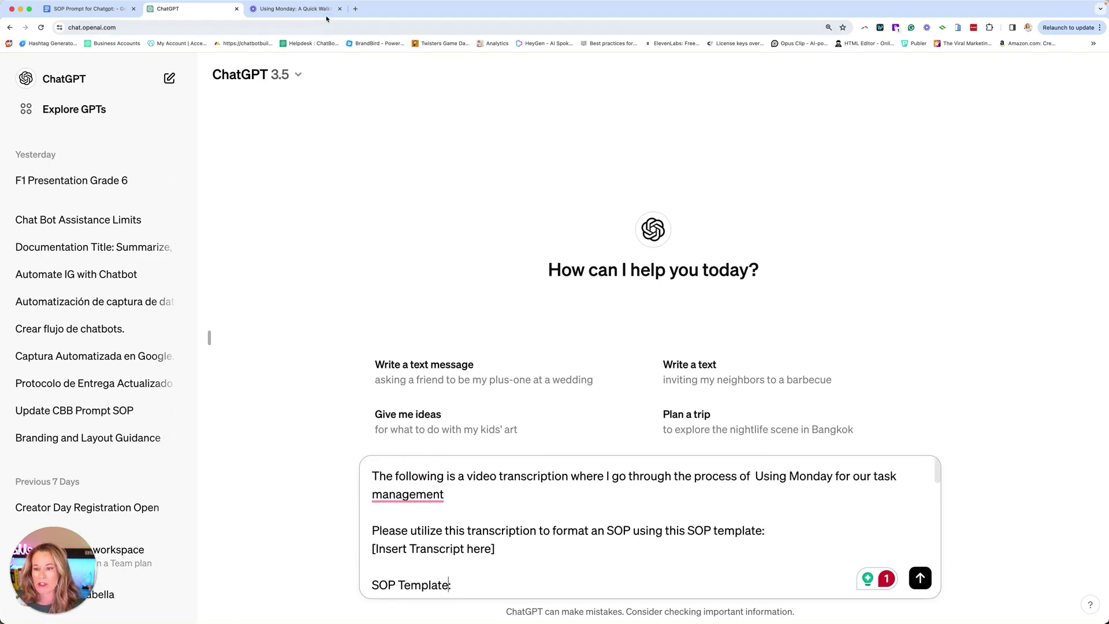
click(295, 9)
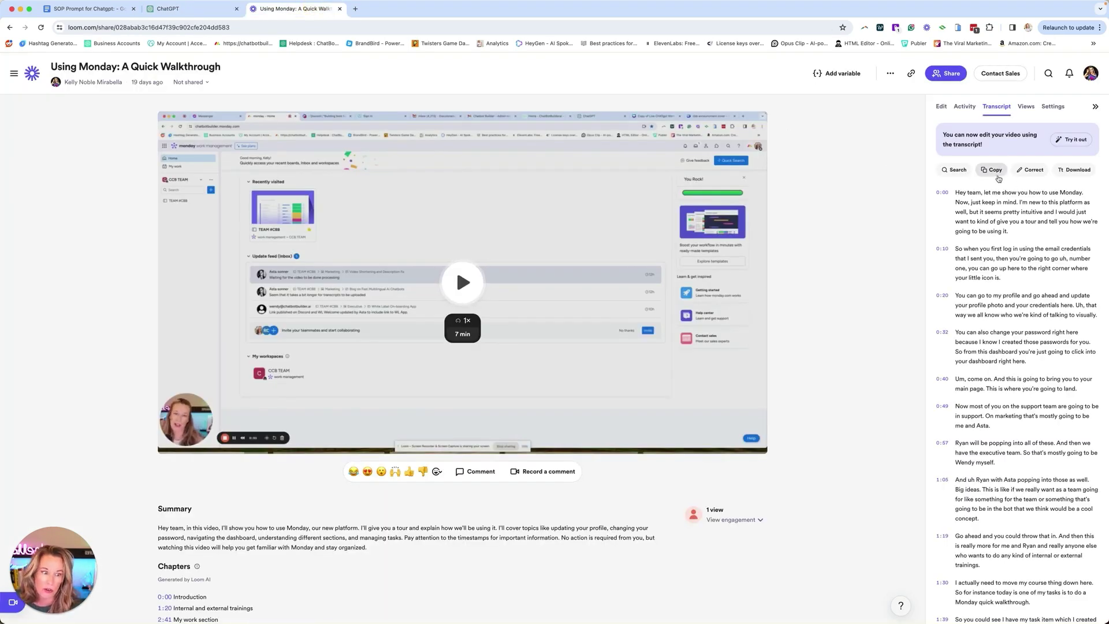
click(993, 170)
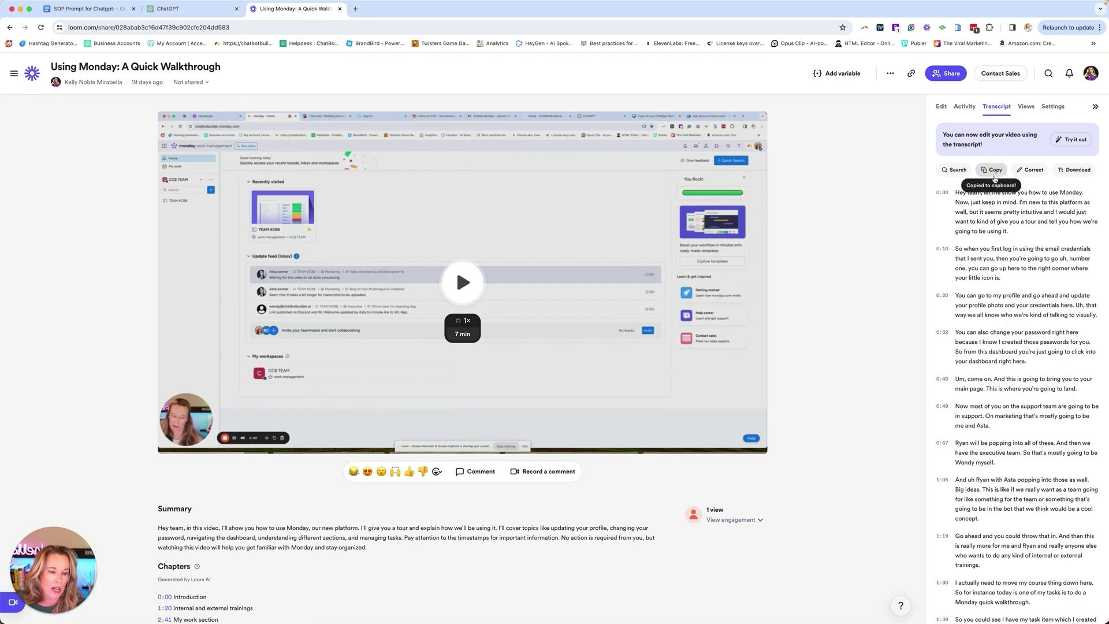
Replace [Insert Transcript here] with the copied Loom transcript and send the prompt
click(185, 9)
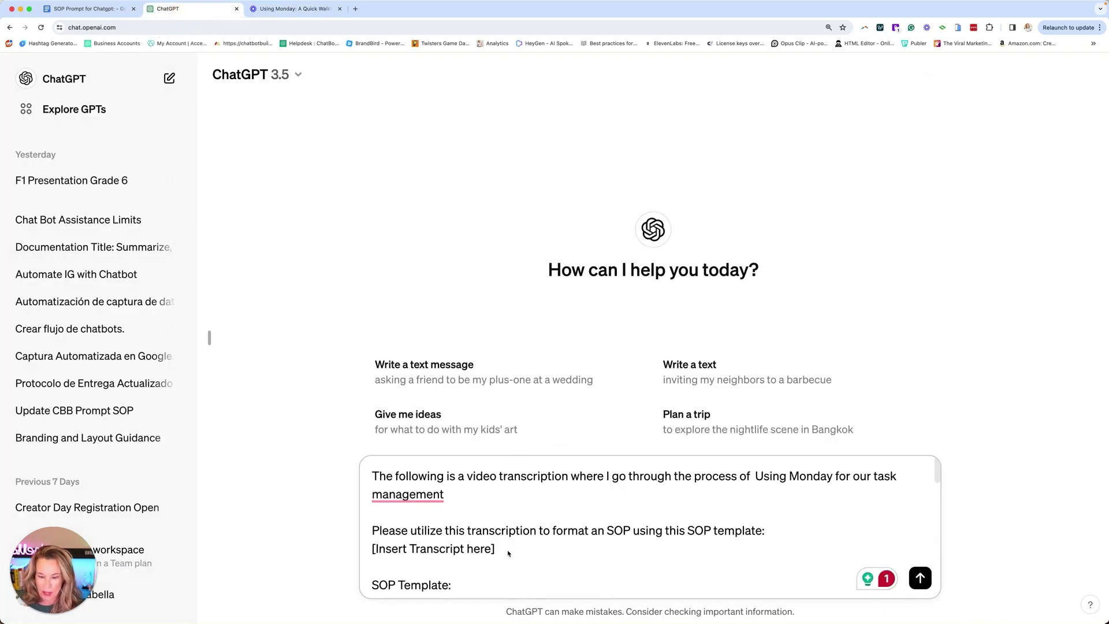
drag(495, 549, 373, 553)
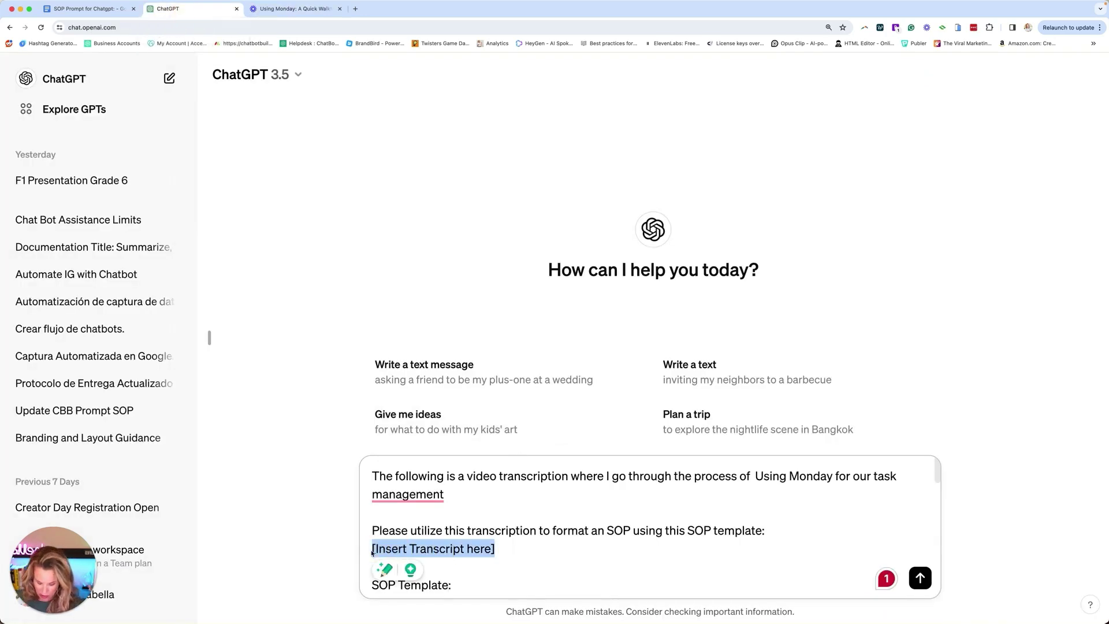
key(super+v)
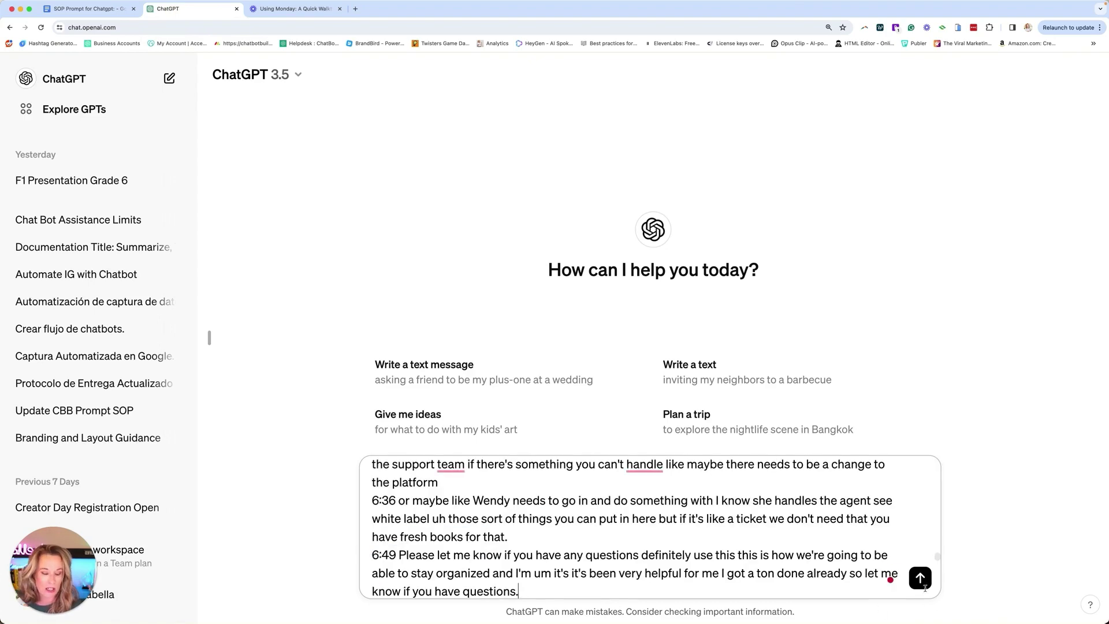
key(Return)
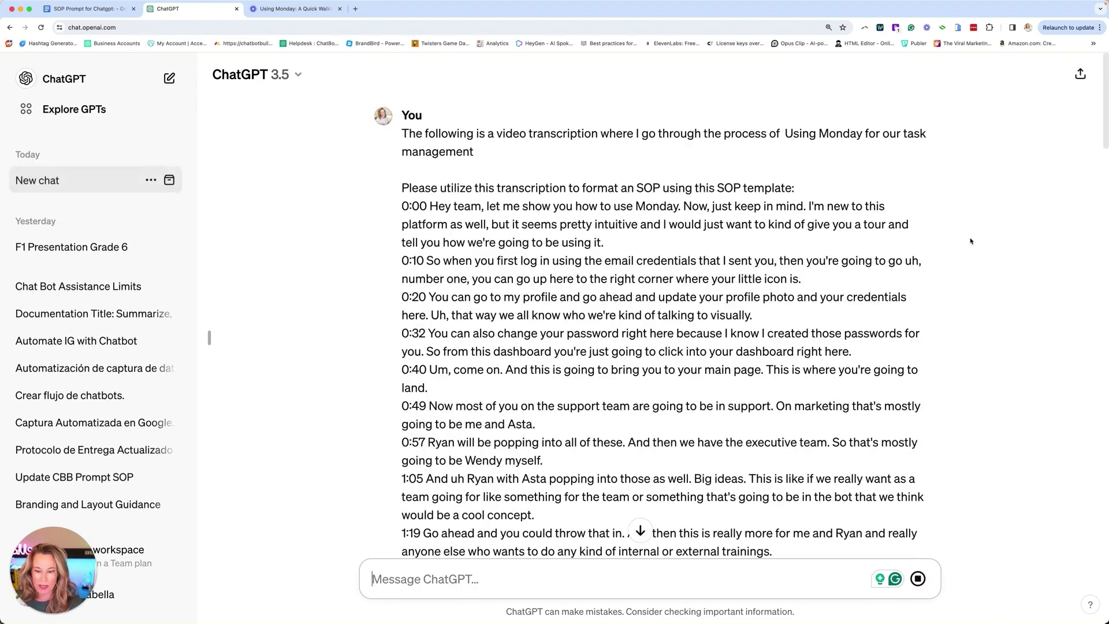
Look over the generated 'Standard Operating Procedure: Utilizing Monday for Task Management' answer
scroll(732, 384, down, 15)
scroll(732, 384, down, 15)
scroll(736, 382, down, 5)
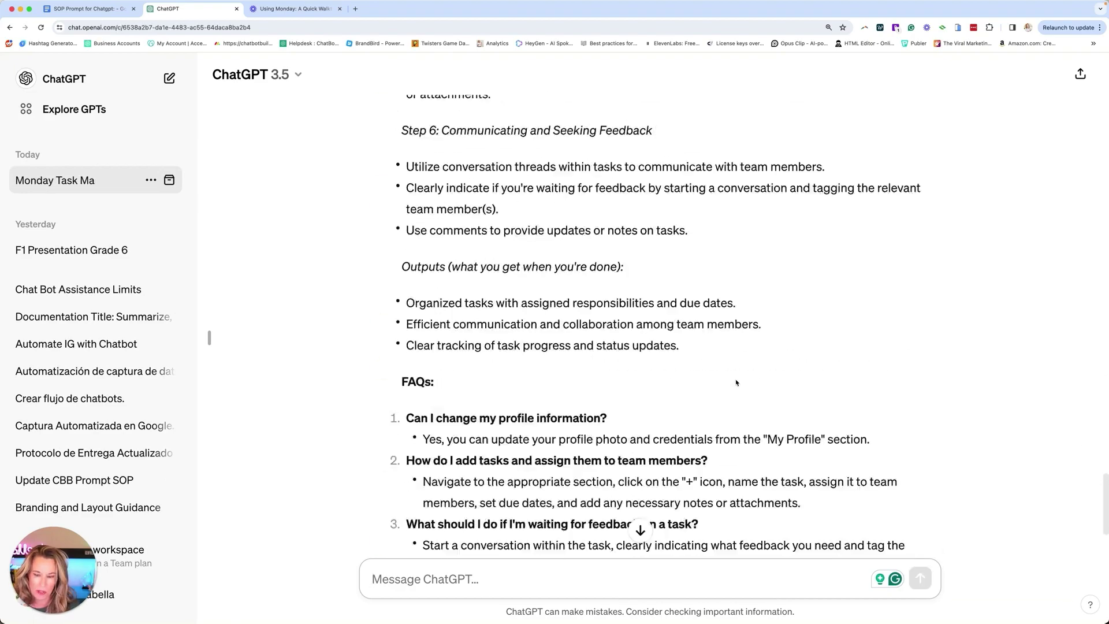
scroll(736, 383, up, 10)
scroll(736, 382, up, 2)
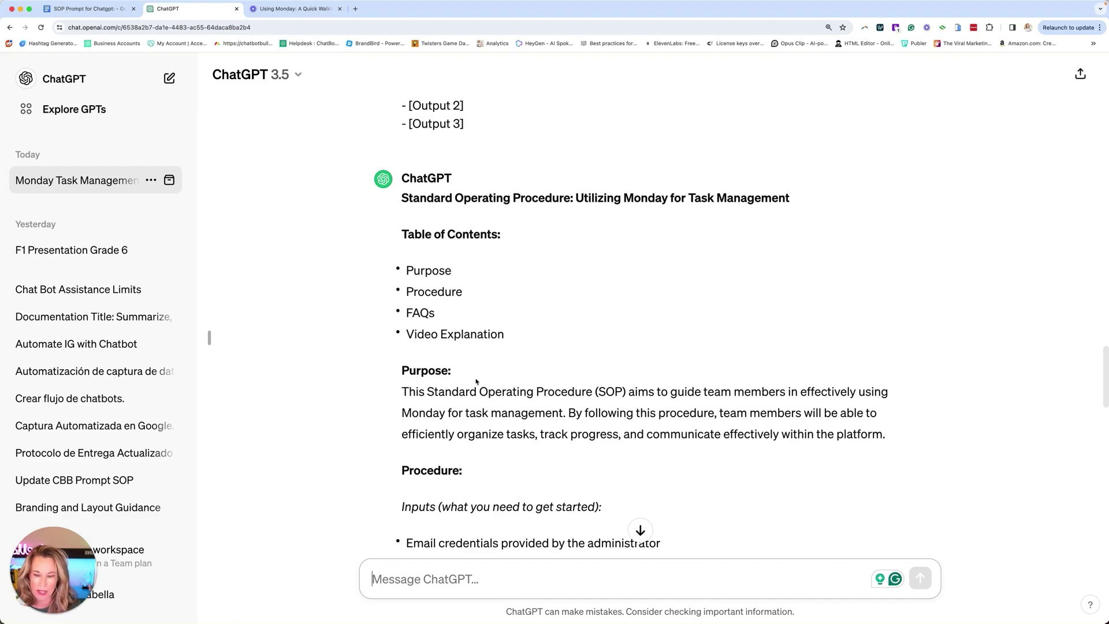
Read the generated SOP down to its FAQs and Video Explanation placeholder
scroll(477, 381, down, 5)
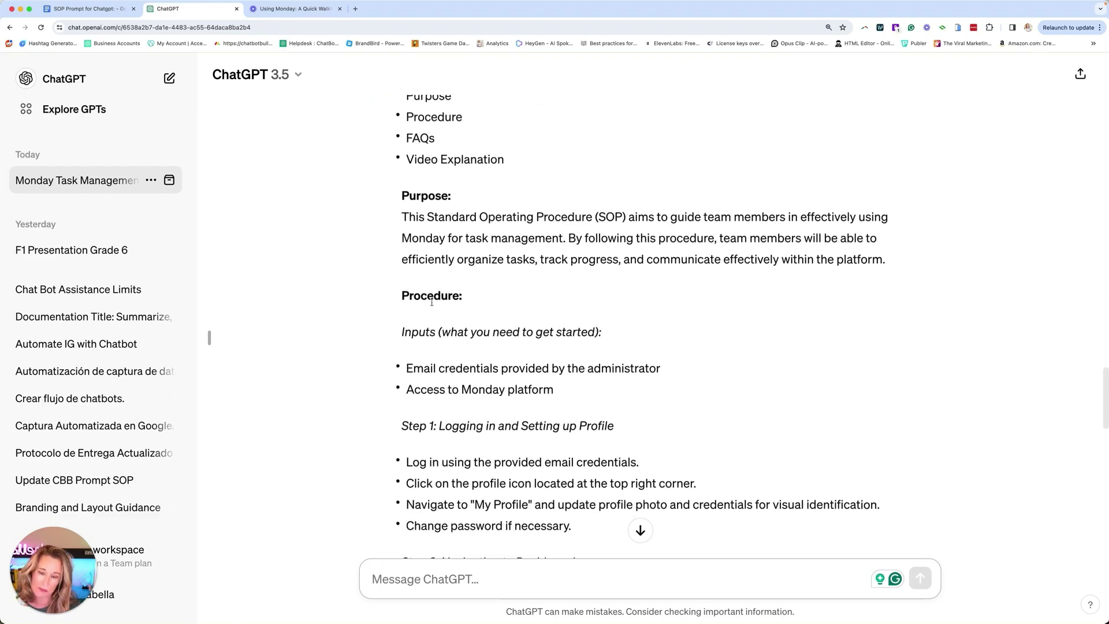
scroll(429, 309, down, 6)
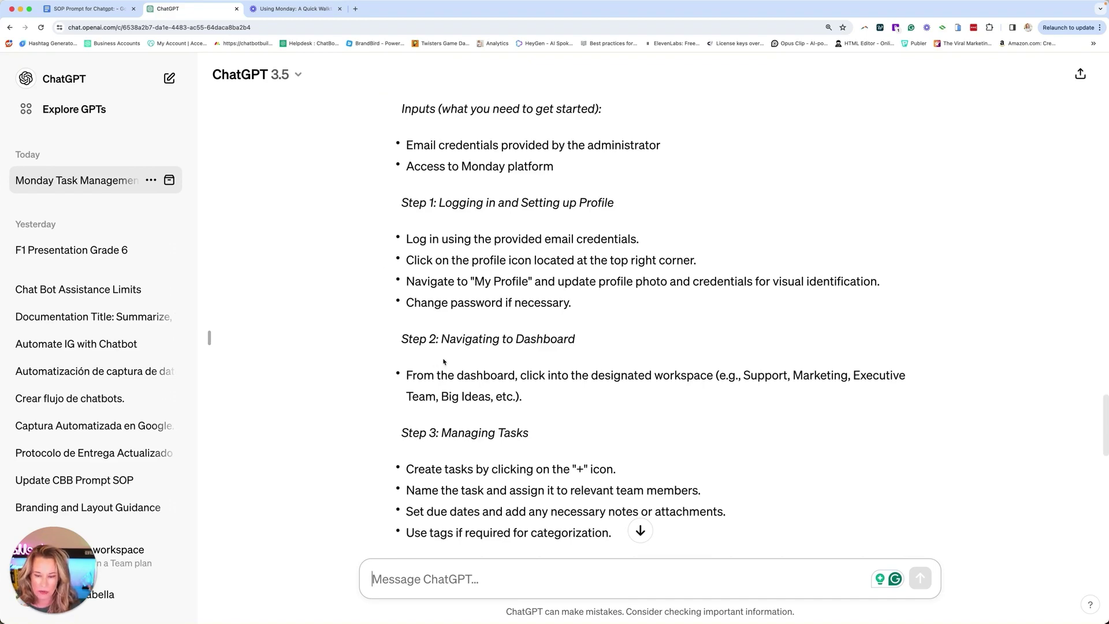
scroll(405, 283, down, 3)
scroll(553, 243, down, 5)
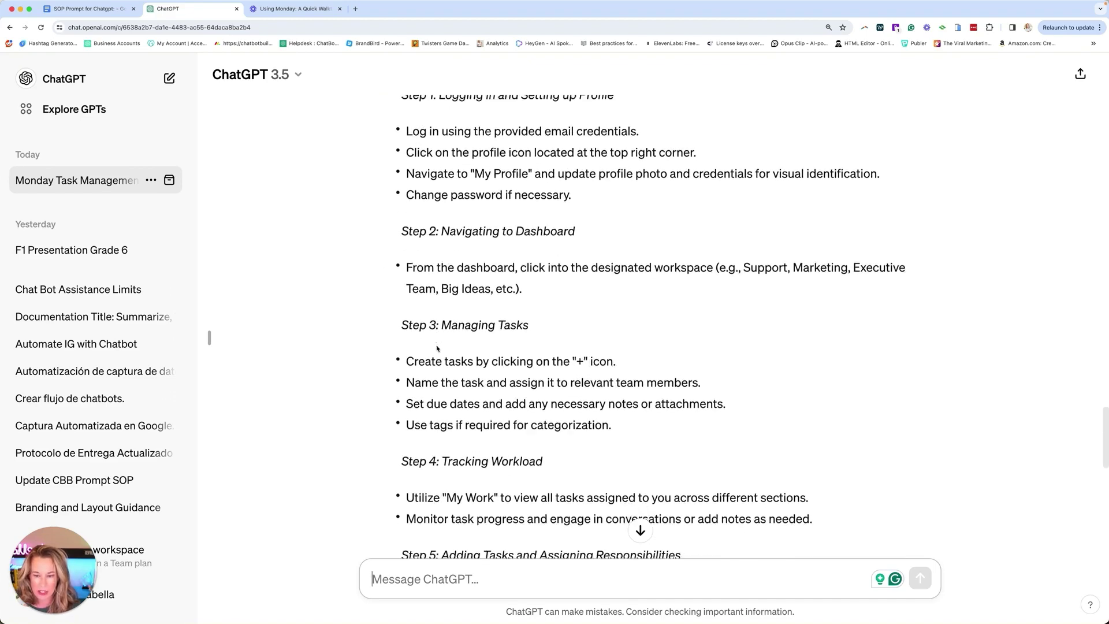
scroll(550, 191, down, 15)
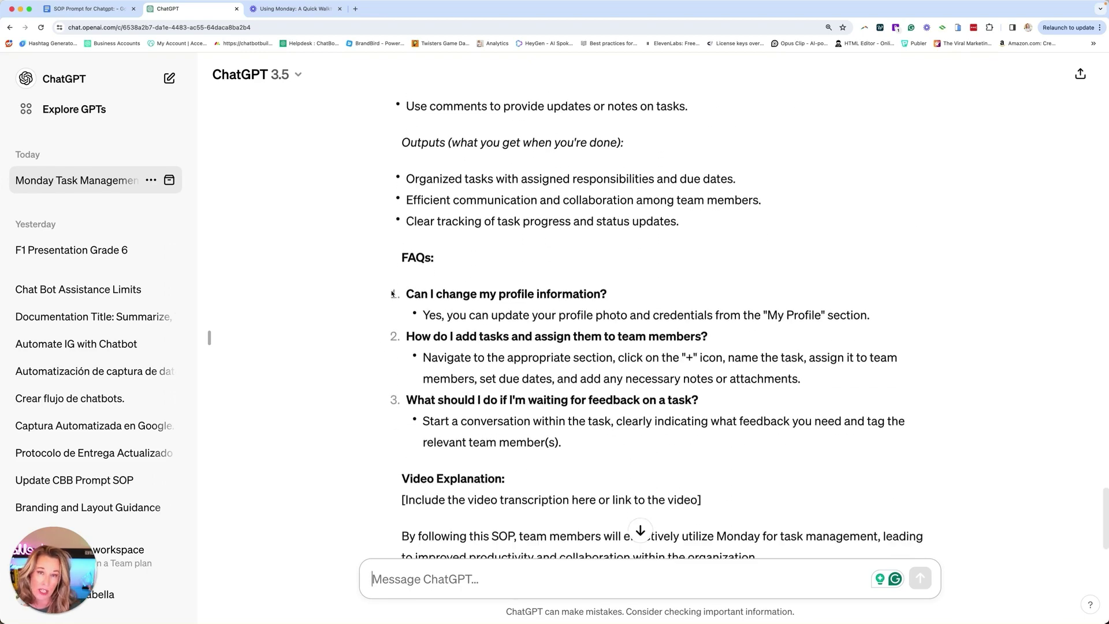
scroll(392, 295, down, 2)
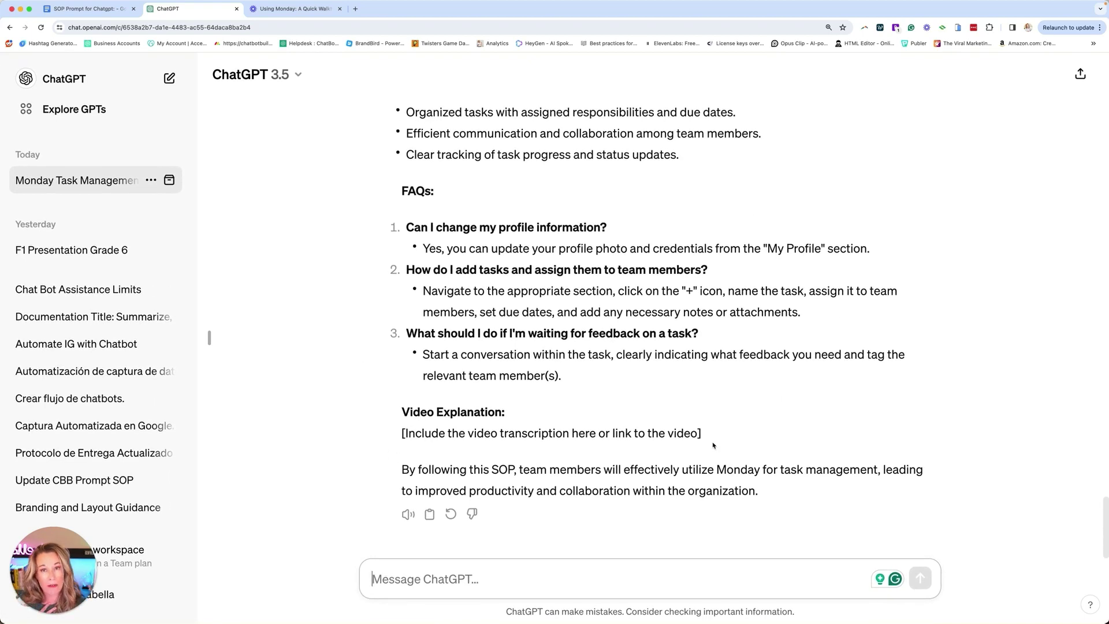
Copy the share link of the Loom walkthrough video
drag(703, 439, 377, 436)
click(441, 435)
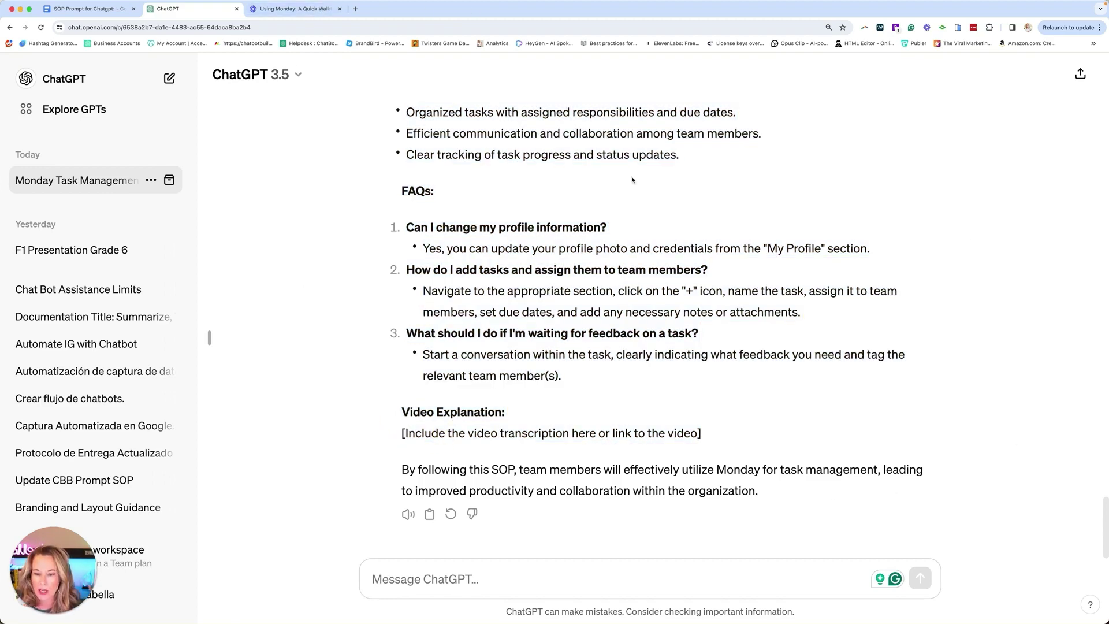
click(337, 7)
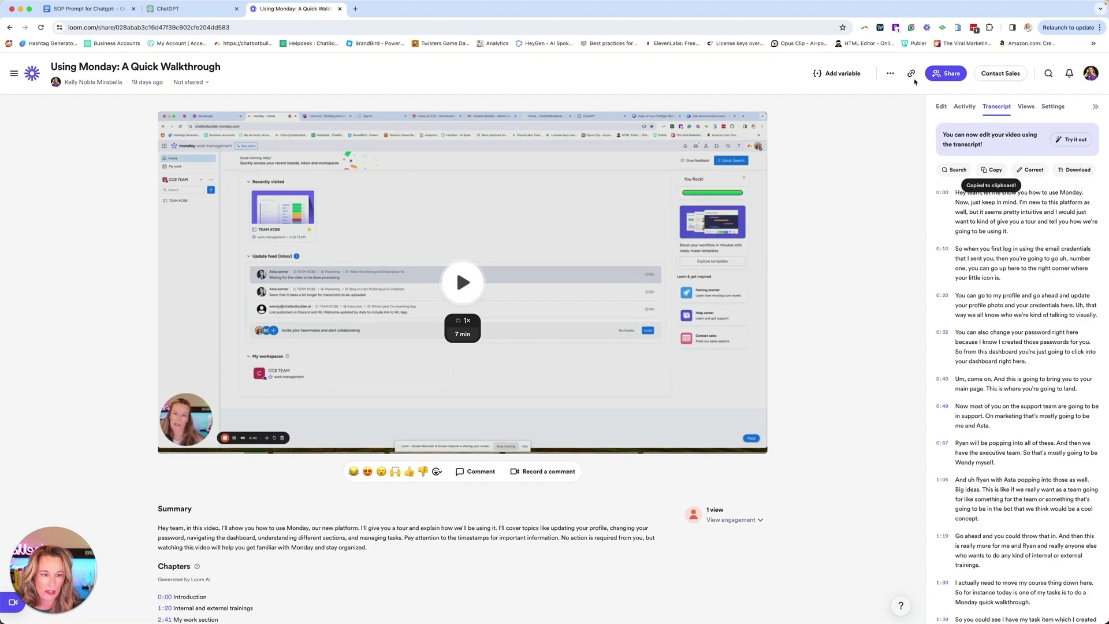
click(912, 75)
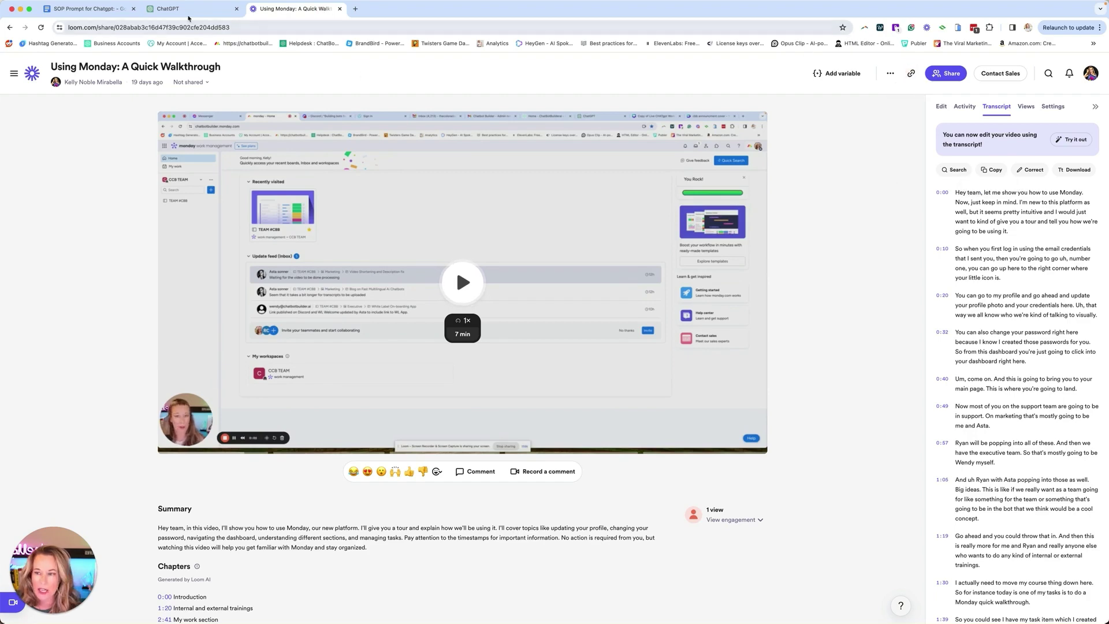
Return to the Monday Task Management conversation in ChatGPT
click(185, 8)
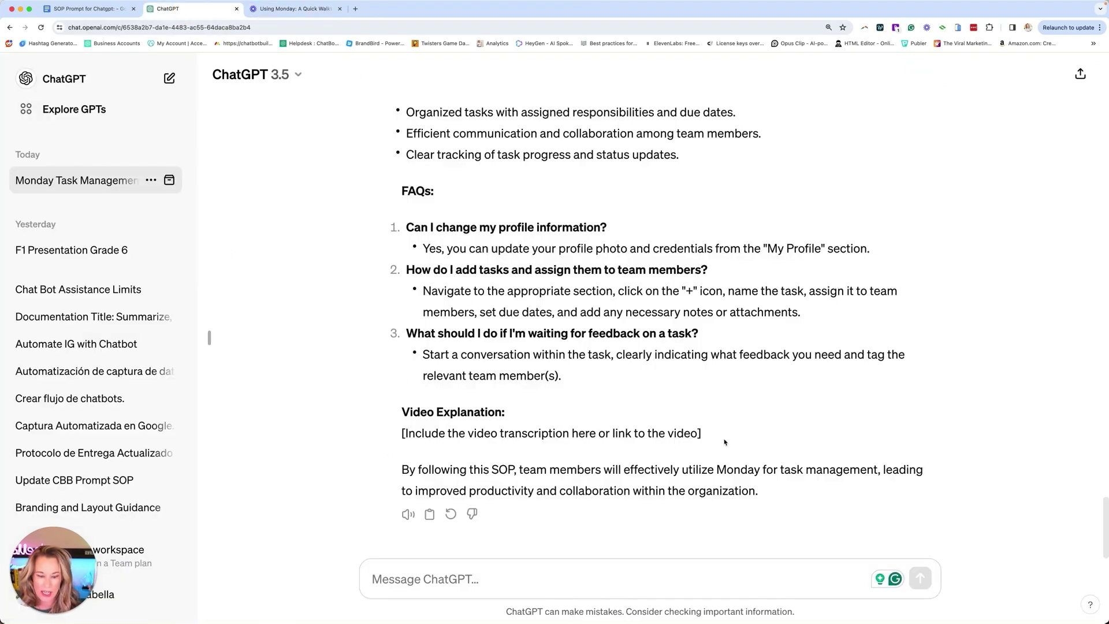